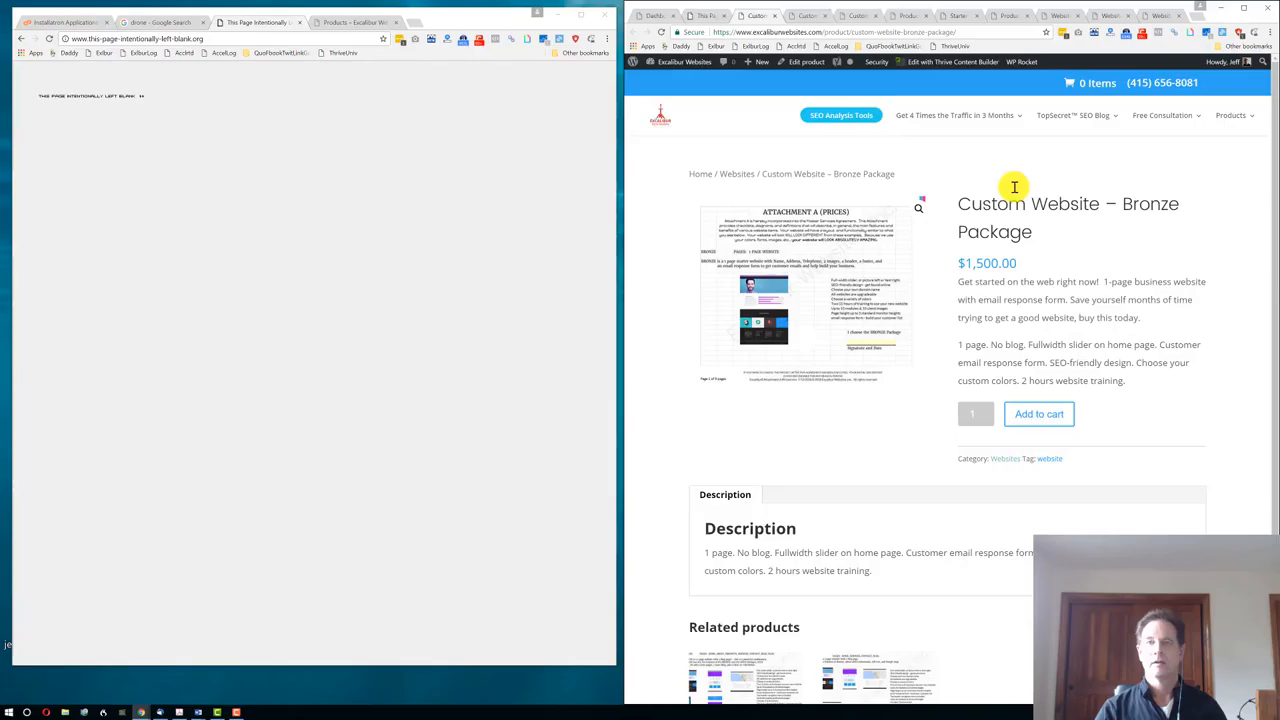
Switch to the Custom Website Gold Package product page ($2,500)
left_click(803, 16)
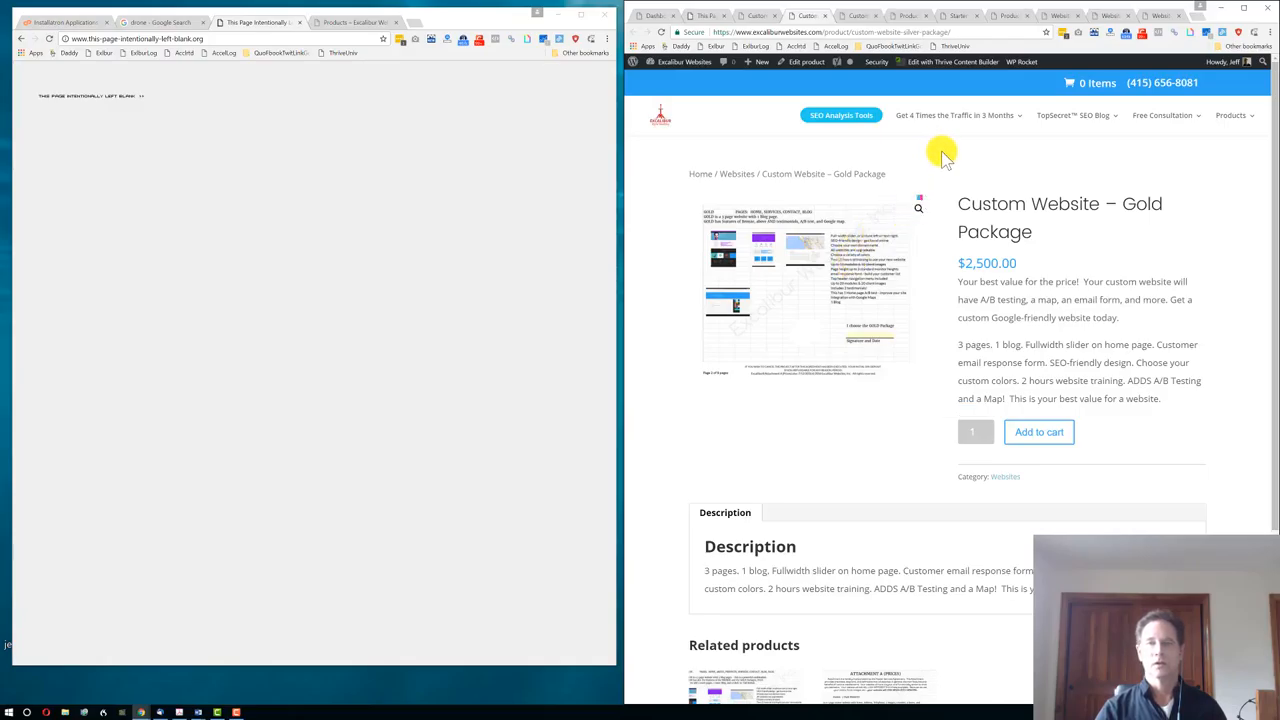
View the Platinum package, the template grid, then the starter websites page with the eBook layout
left_click(858, 18)
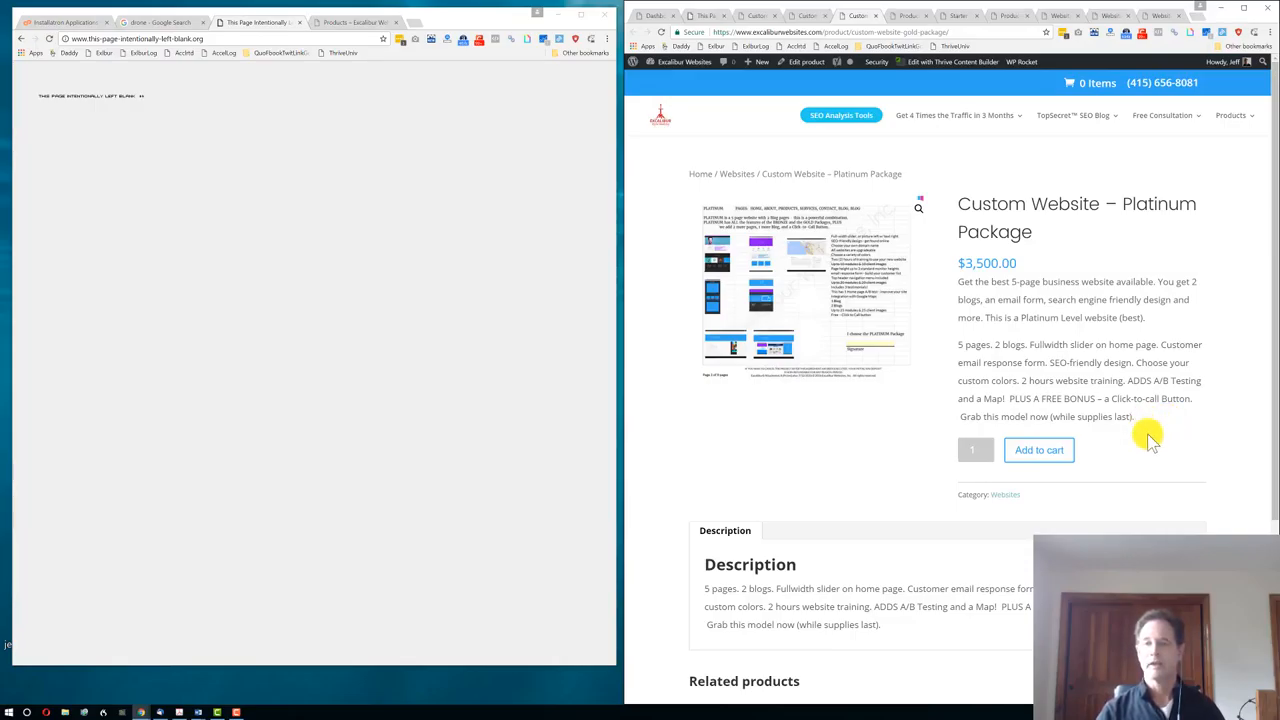
left_click(912, 18)
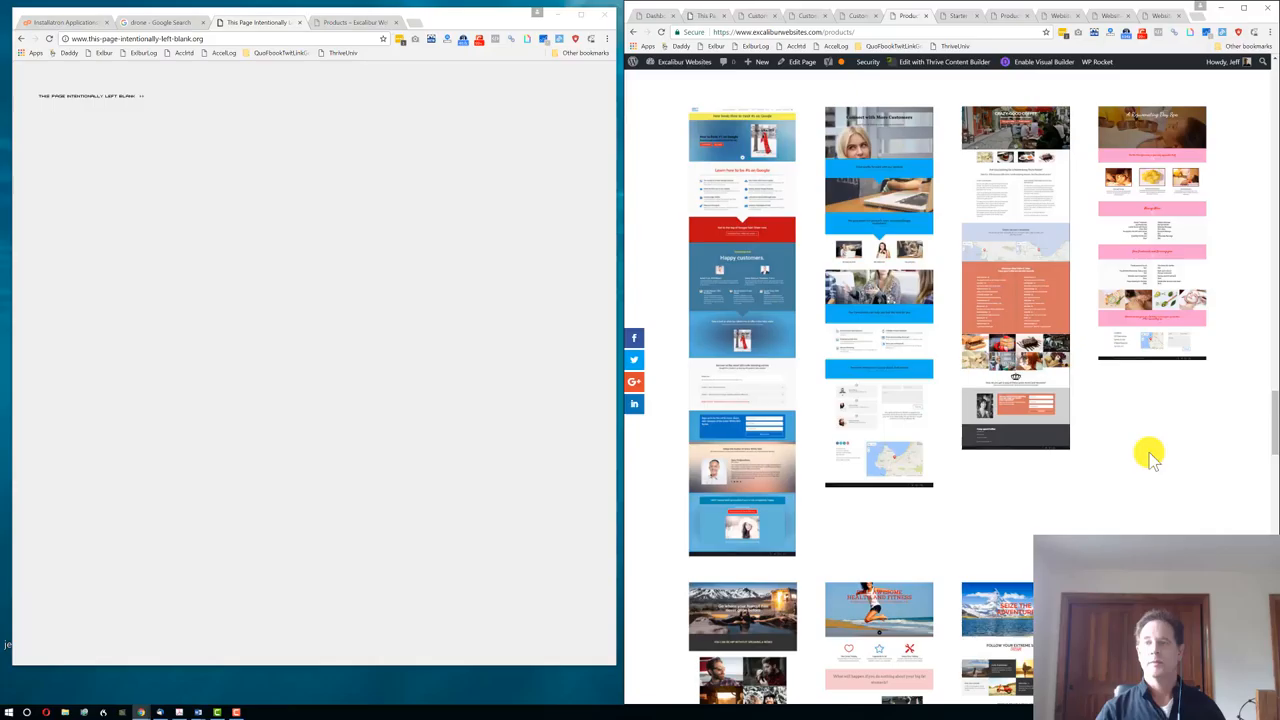
scroll(1194, 455, "down", 5)
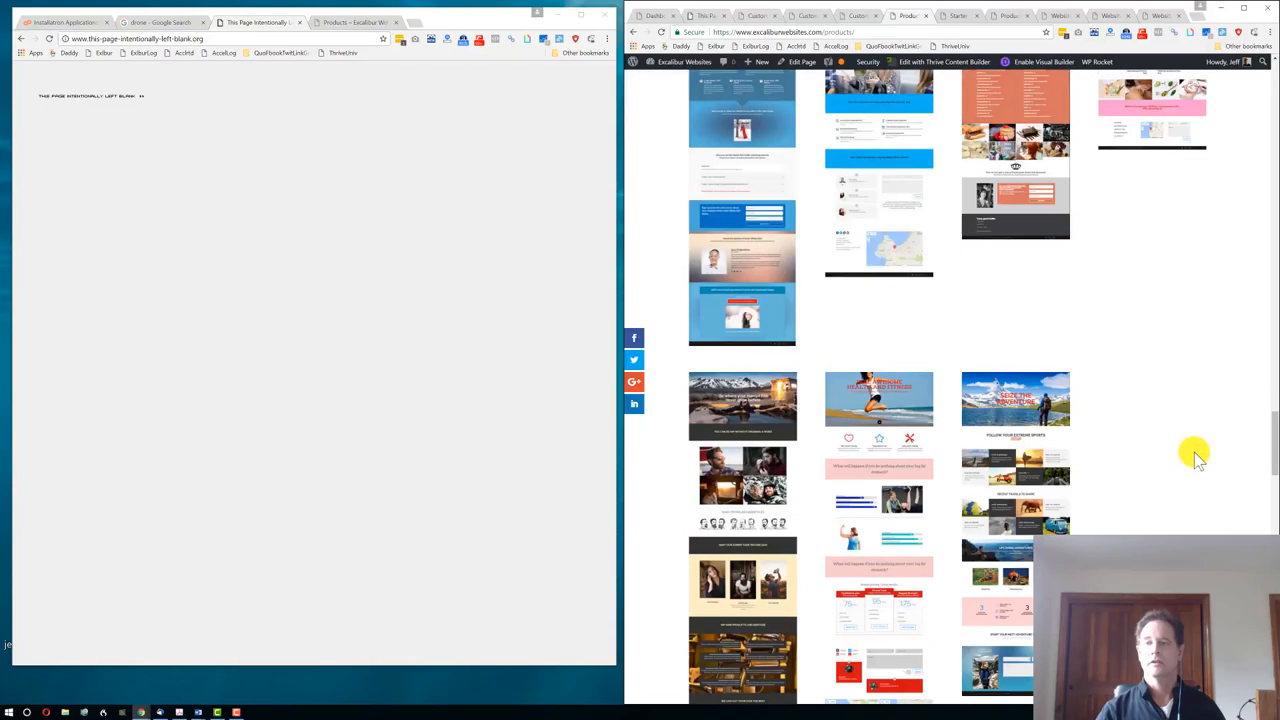
left_click(955, 16)
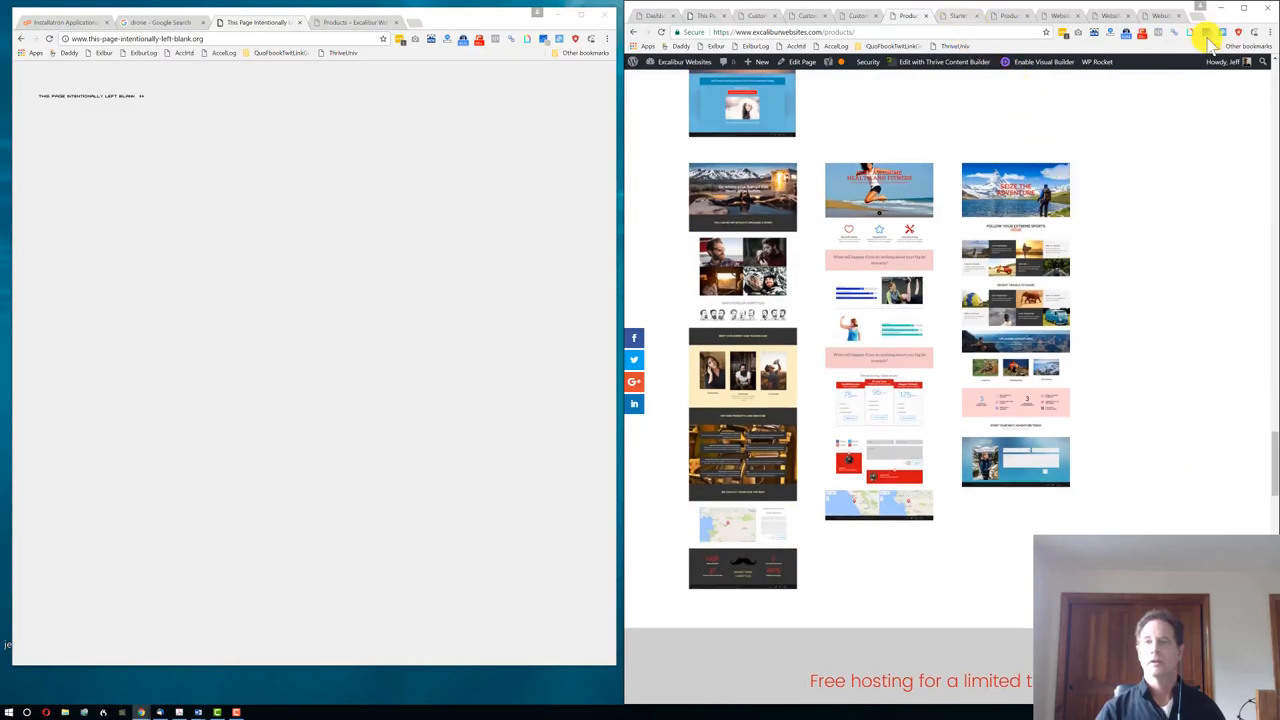
left_click_drag(1270, 133, 1270, 240)
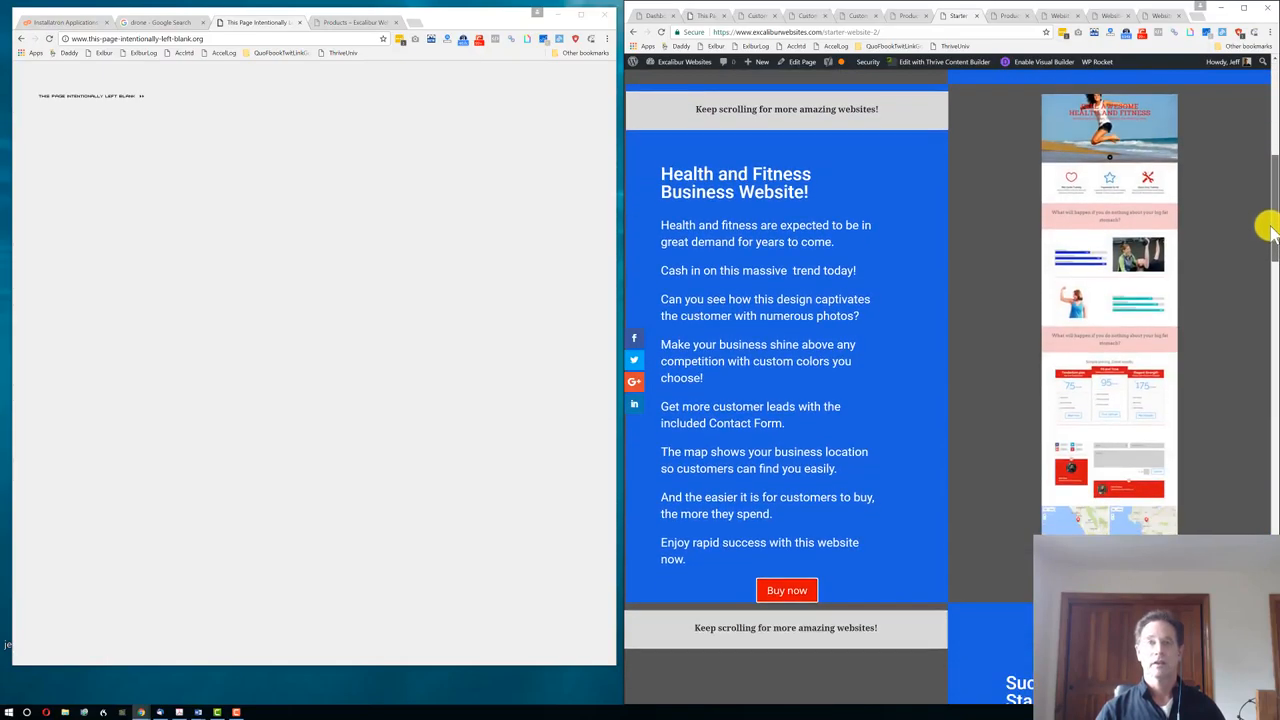
scroll(1270, 240, "down", 1)
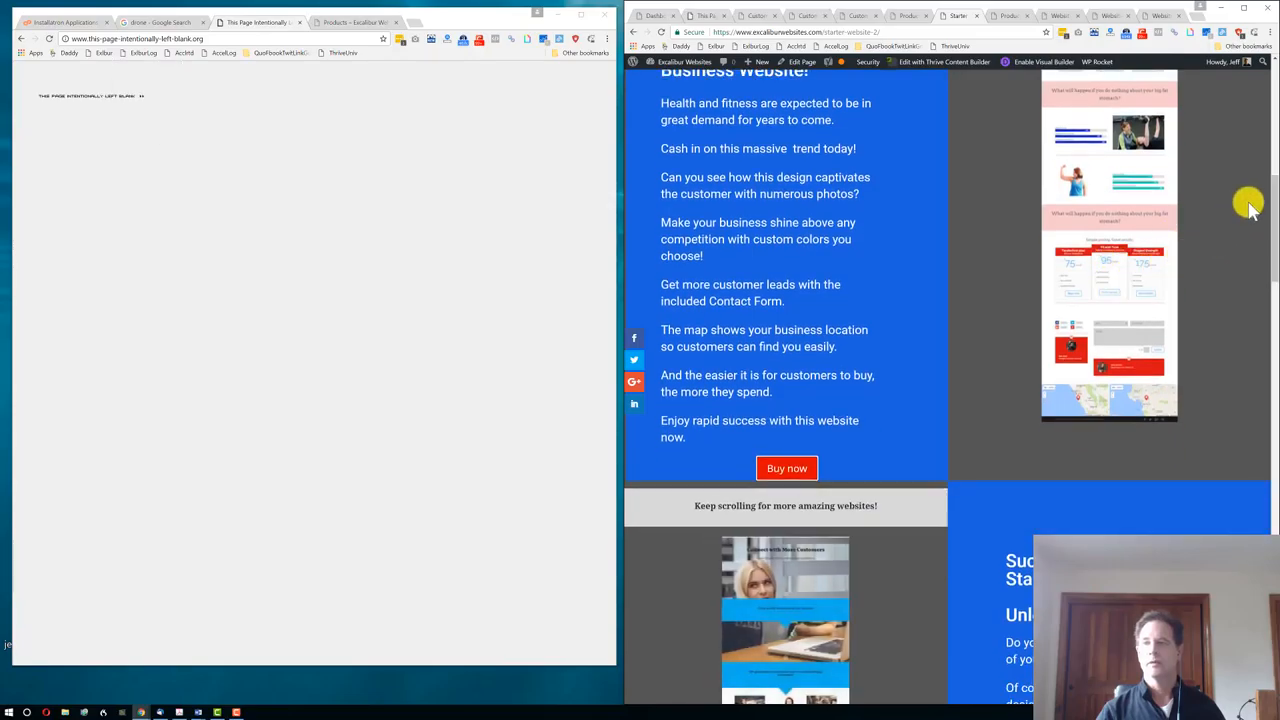
left_click_drag(1270, 220, 1270, 285)
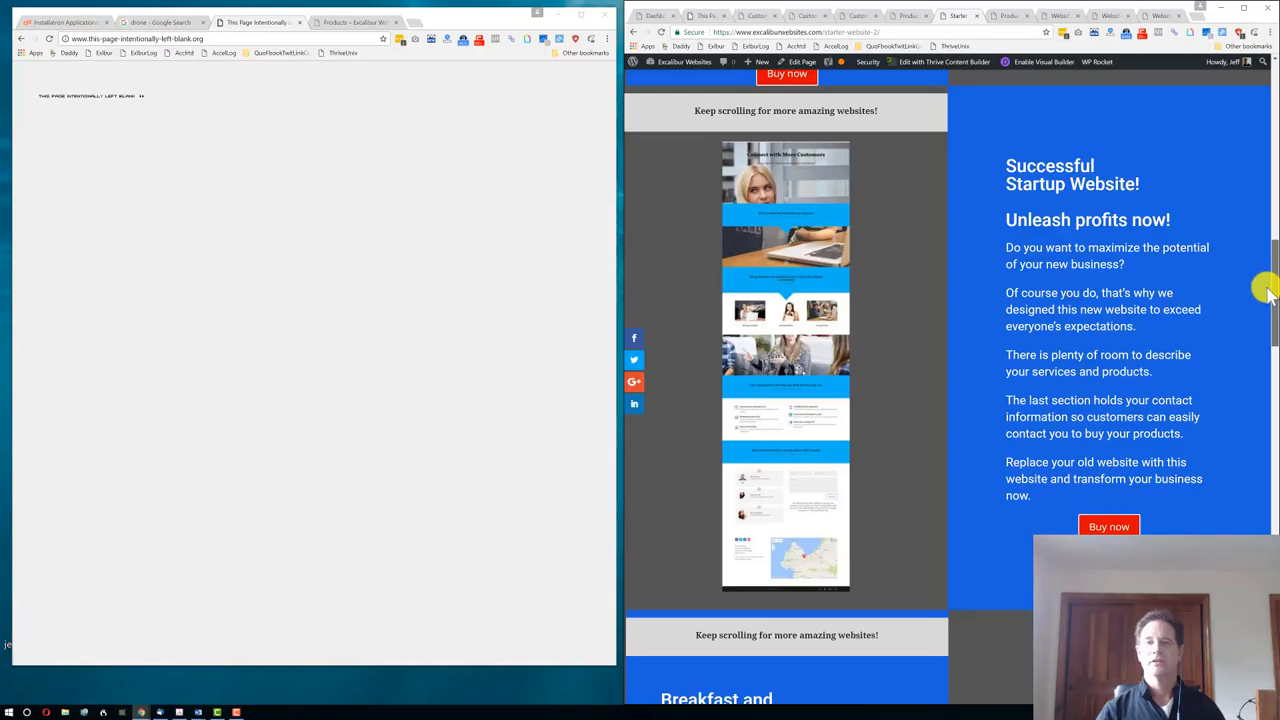
left_click_drag(1268, 285, 1256, 370)
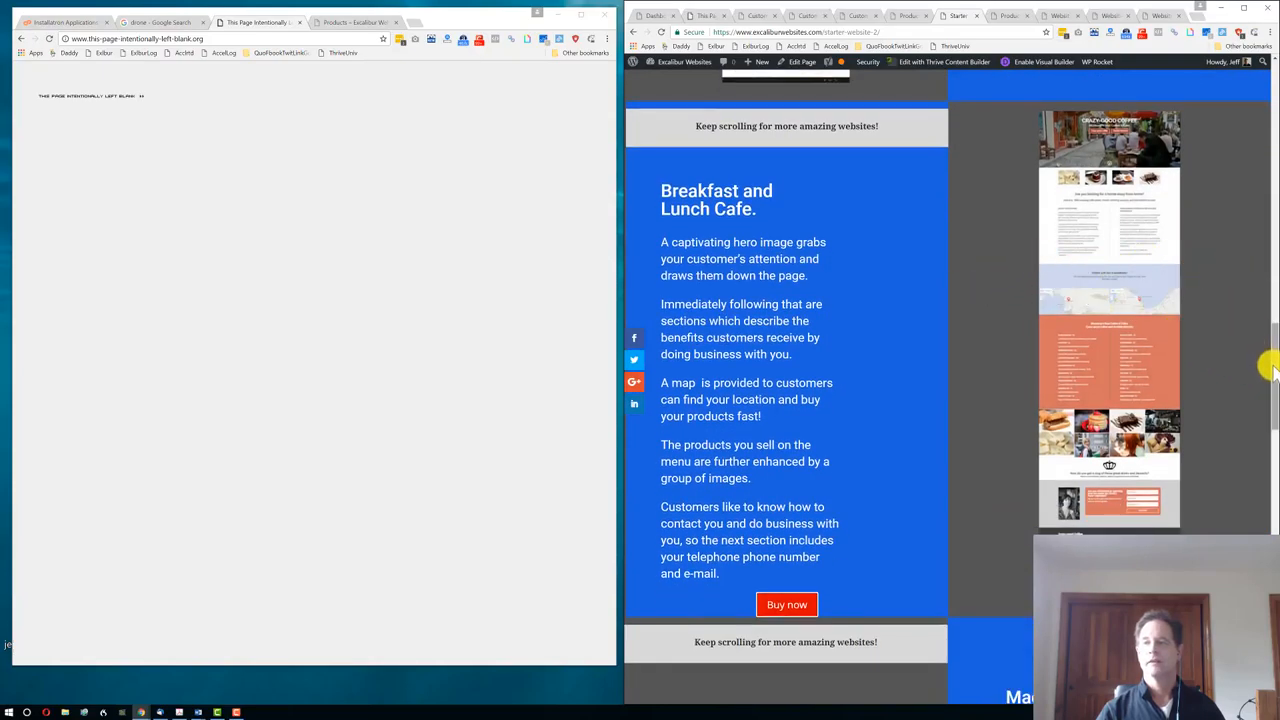
left_click_drag(1268, 358, 1240, 445)
scroll(1235, 448, "down", 2)
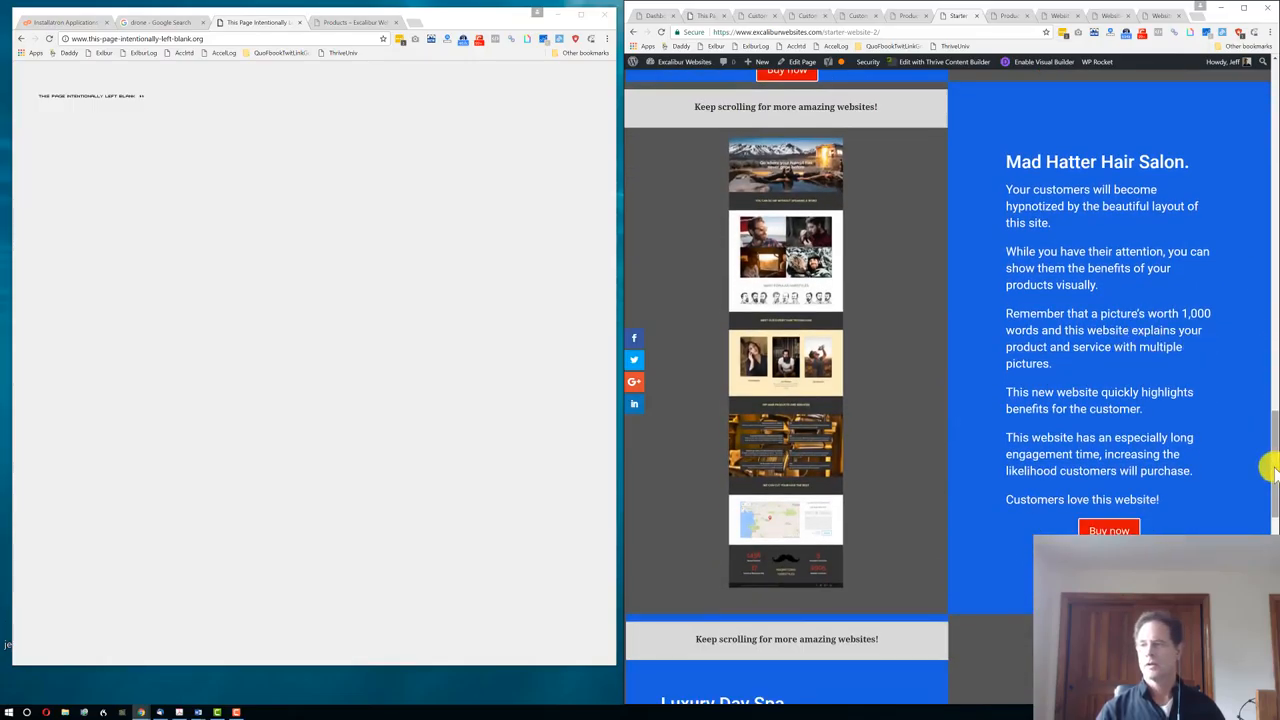
scroll(1270, 498, "down", 2)
scroll(1270, 498, "down", 3)
scroll(1268, 514, "down", 2)
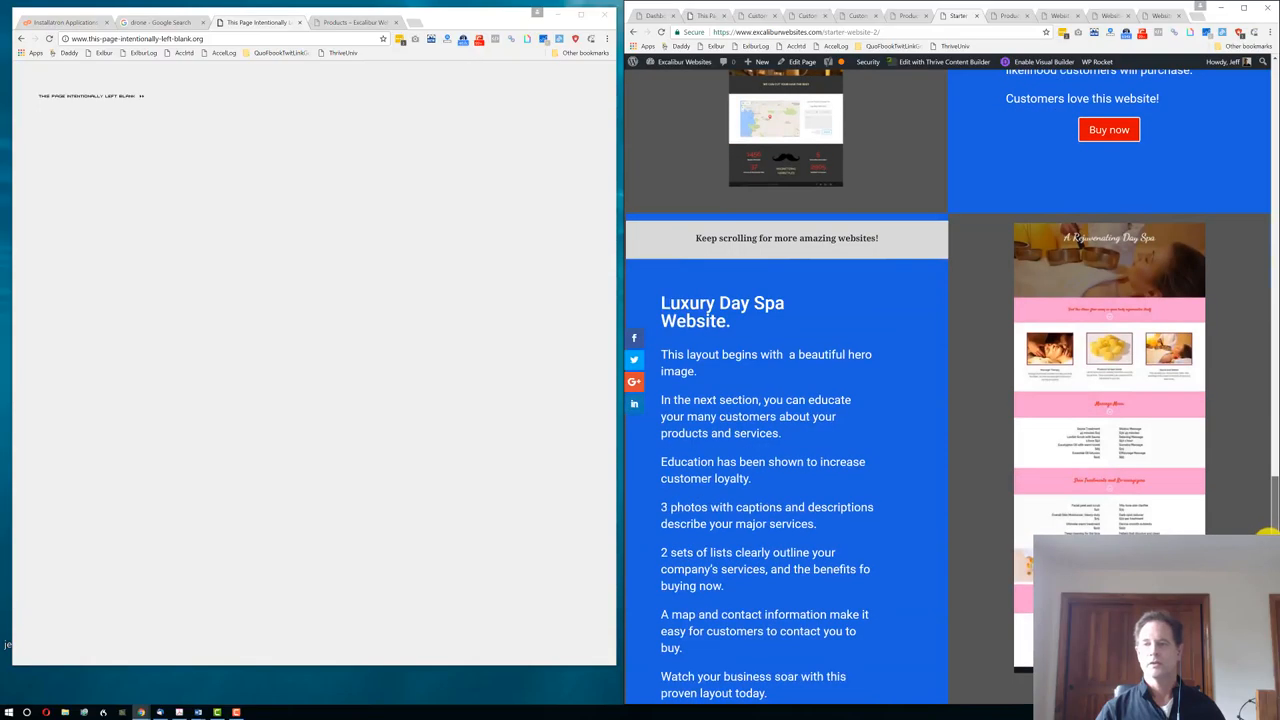
scroll(1268, 514, "down", 1)
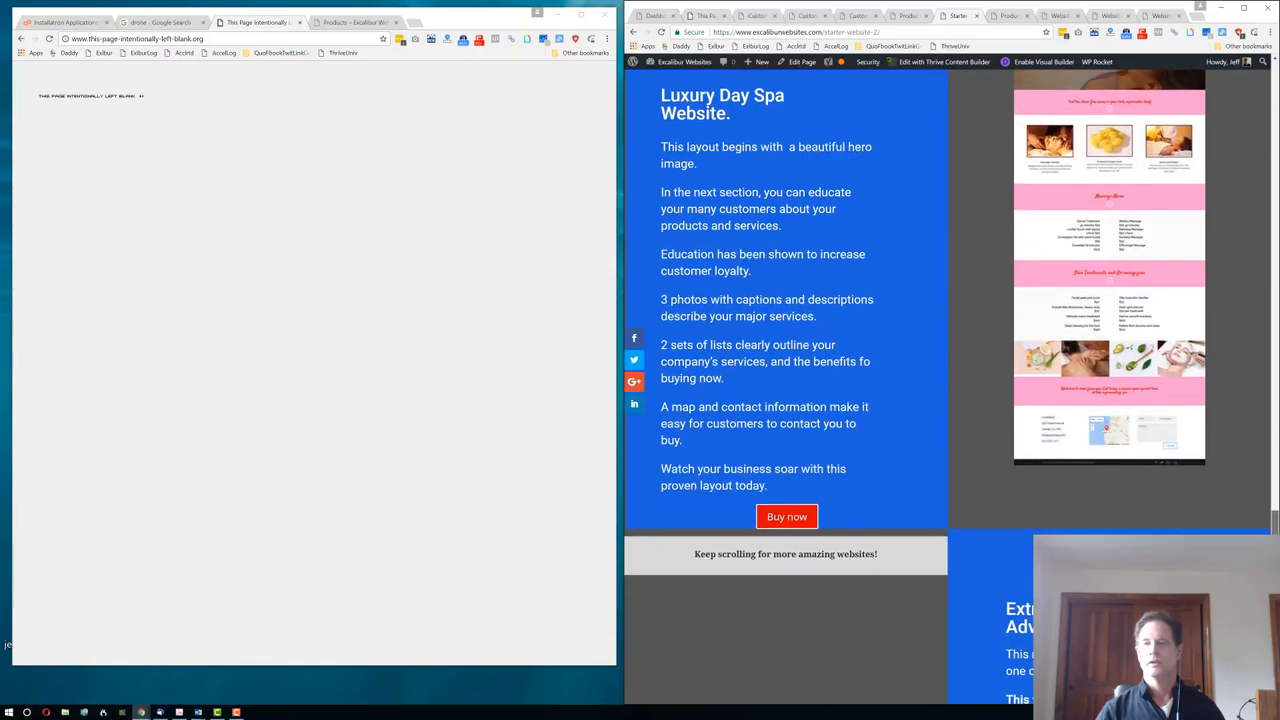
scroll(952, 386, "down", 1)
scroll(952, 386, "down", 1)
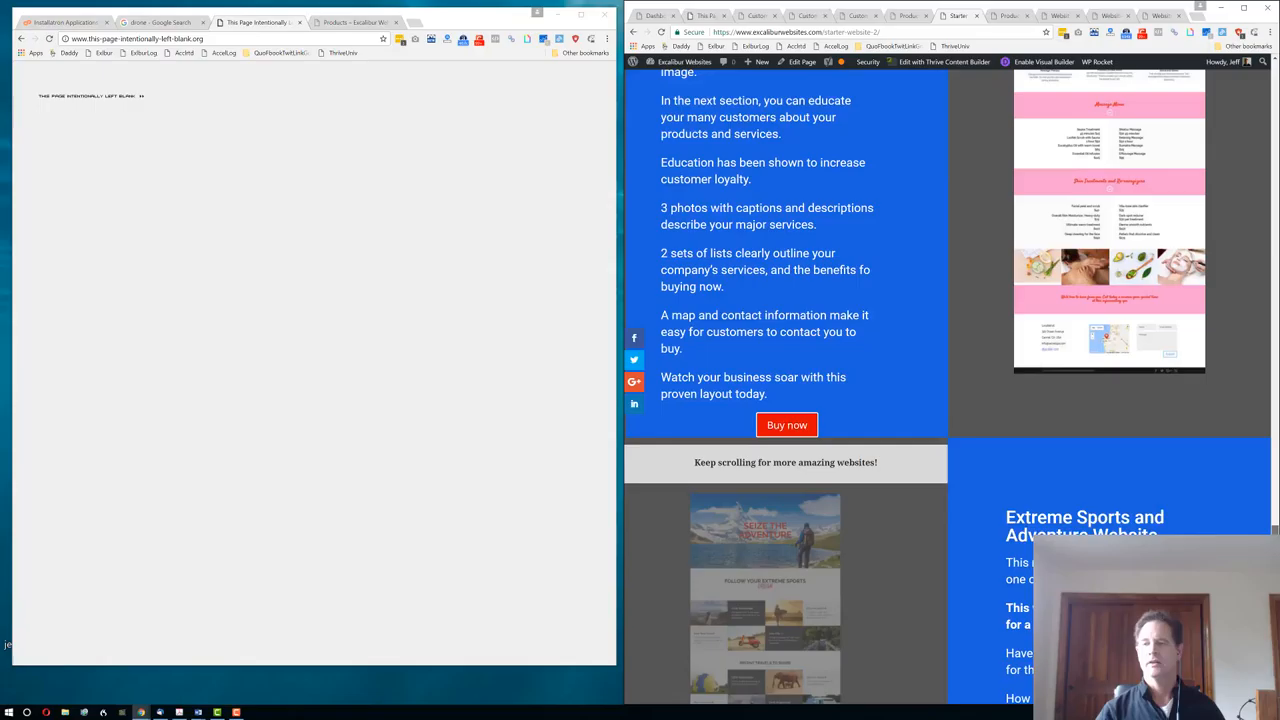
scroll(952, 386, "down", 1)
scroll(952, 386, "down", 2)
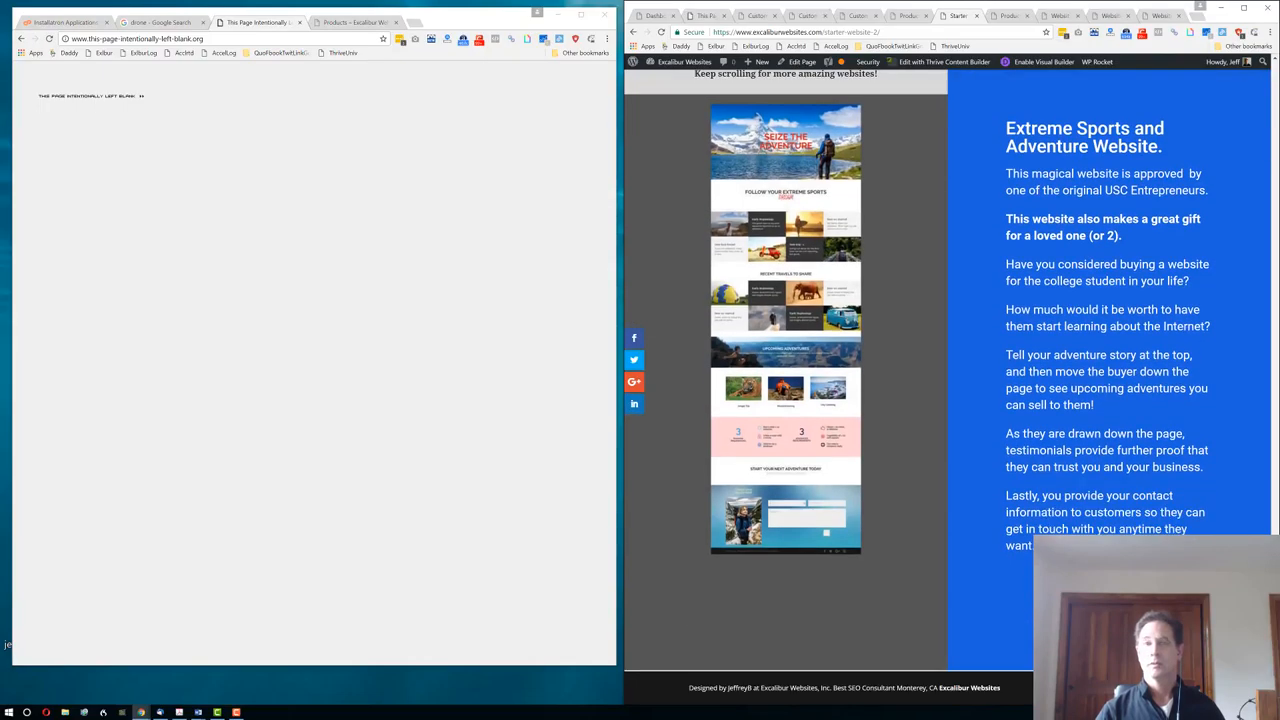
scroll(1234, 331, "up", 5)
scroll(1234, 331, "up", 5)
scroll(1154, 86, "up", 5)
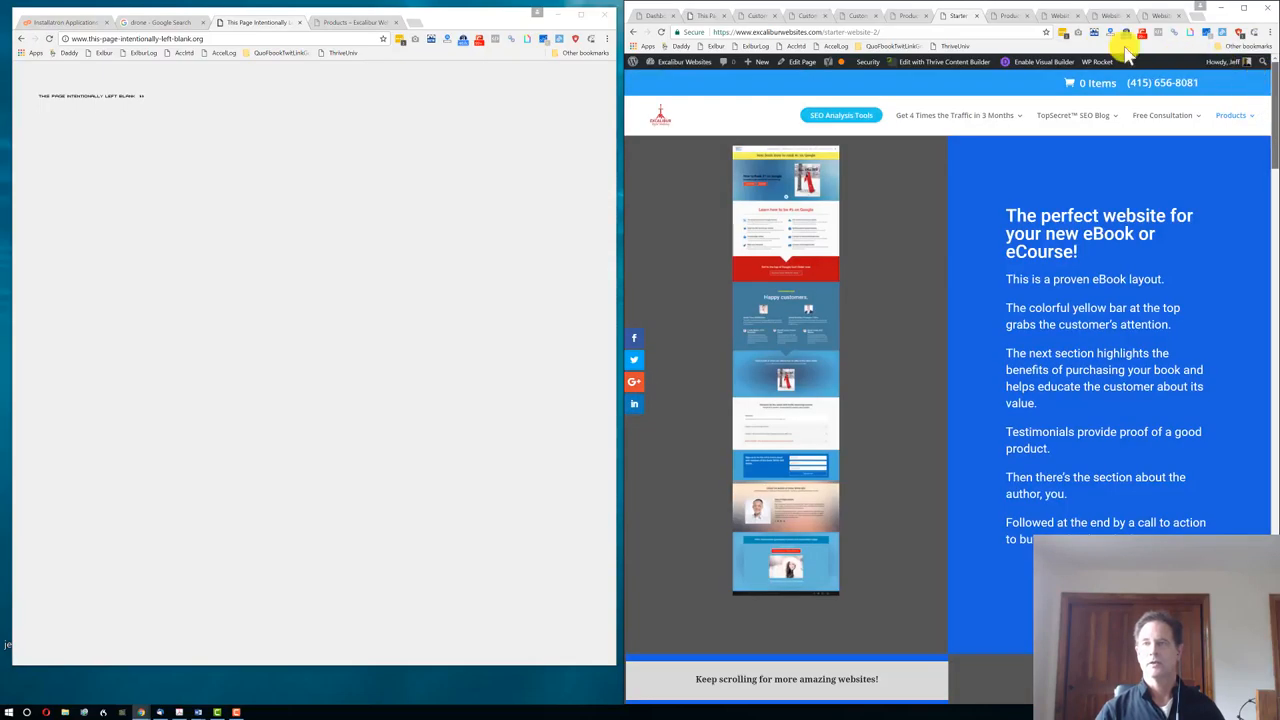
Show the shop's product listing in the right window and the pricing packages in the left
left_click(1003, 18)
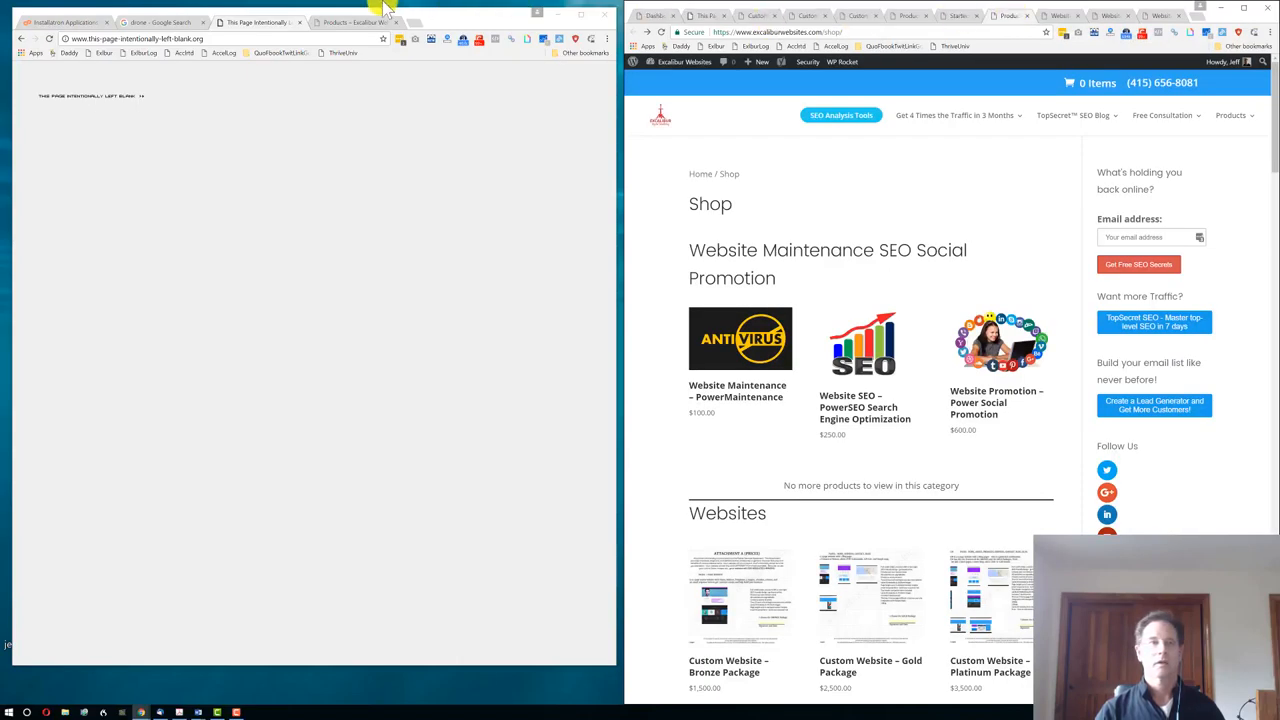
left_click(330, 22)
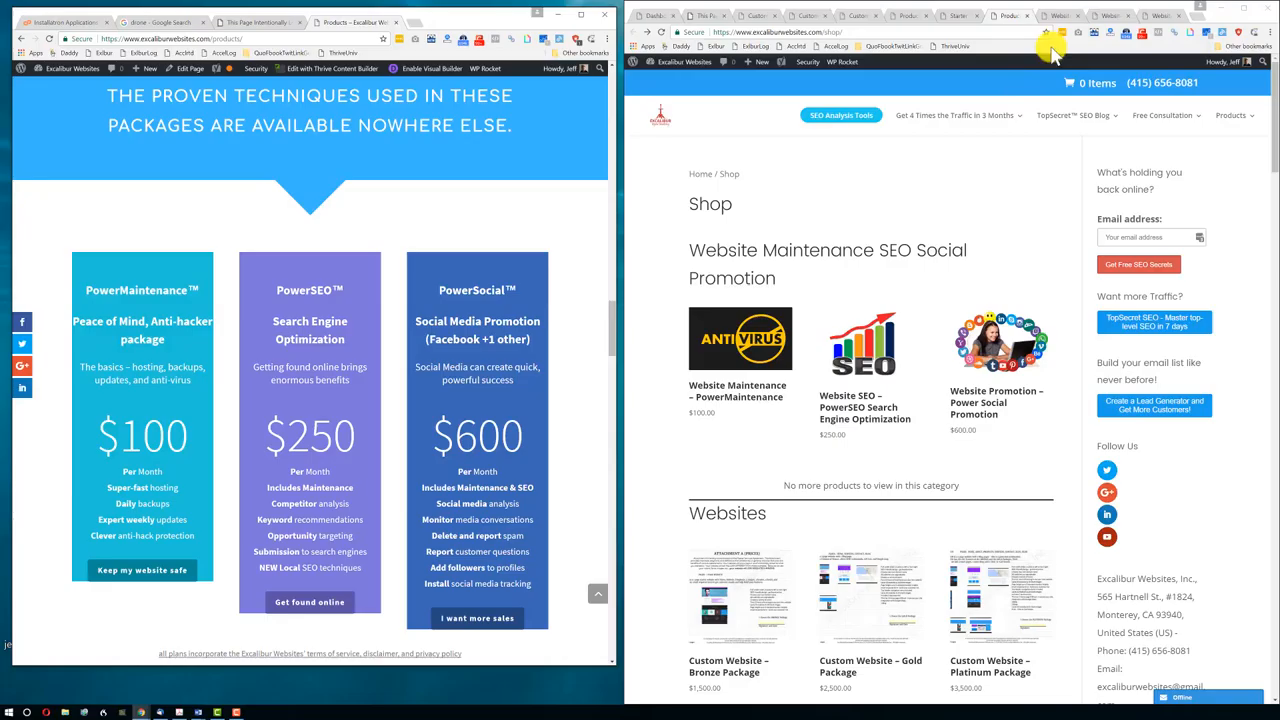
View the PowerMaintenance ($100) product page, then the Website SEO – PowerSEO product page
left_click(1060, 16)
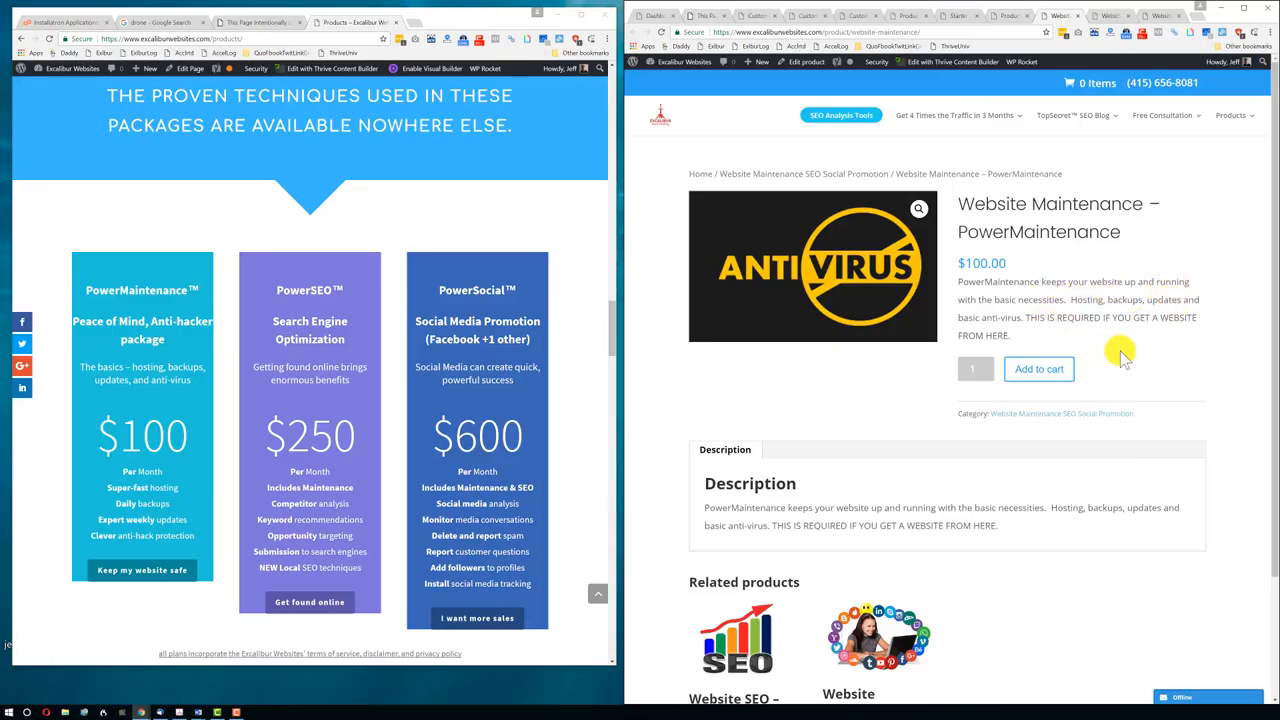
left_click(1108, 18)
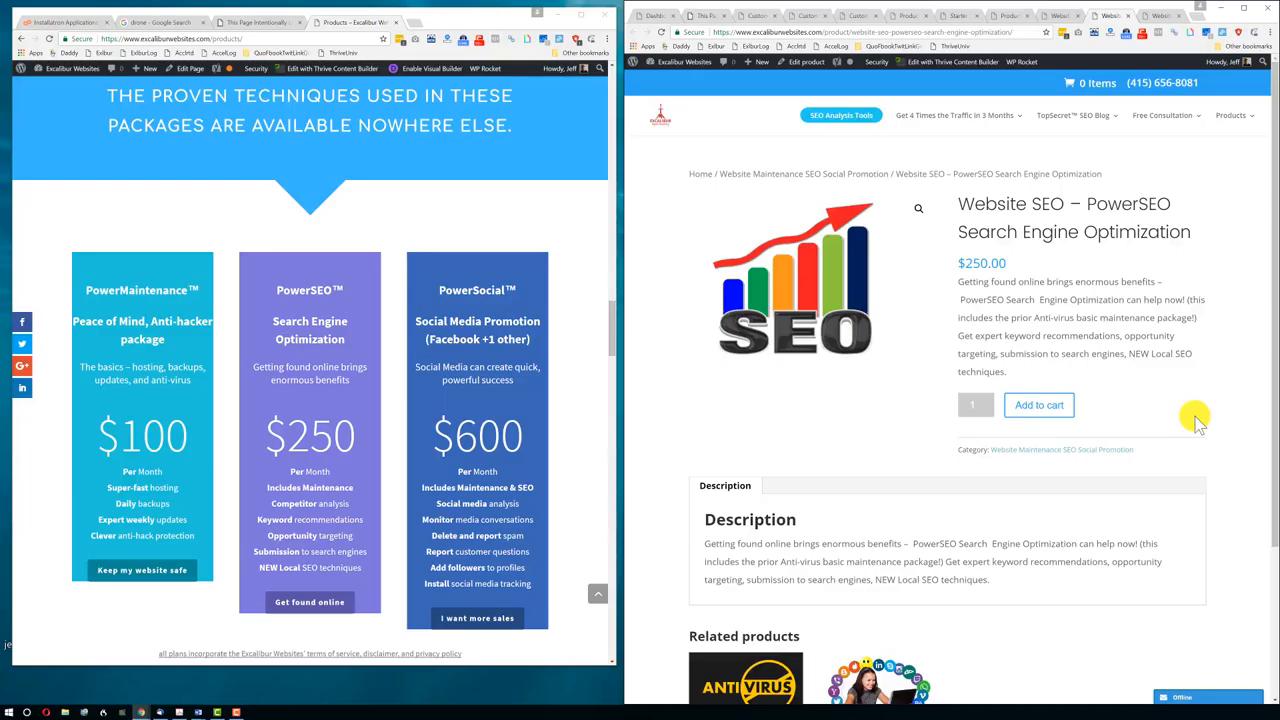
Show the Website Promotion – Power Social Promotion product page priced at $600
left_click(1157, 17)
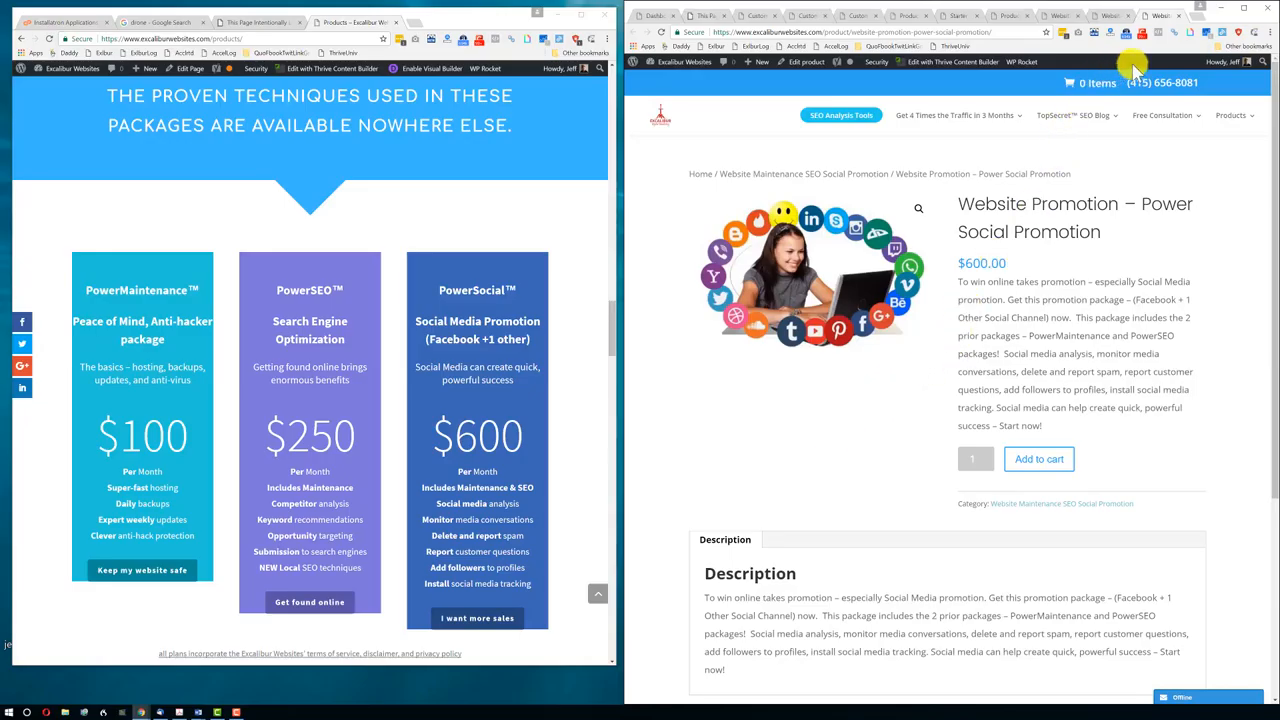
Show the blank placeholder page in both windows, then return the left window to pricing packages
left_click(706, 18)
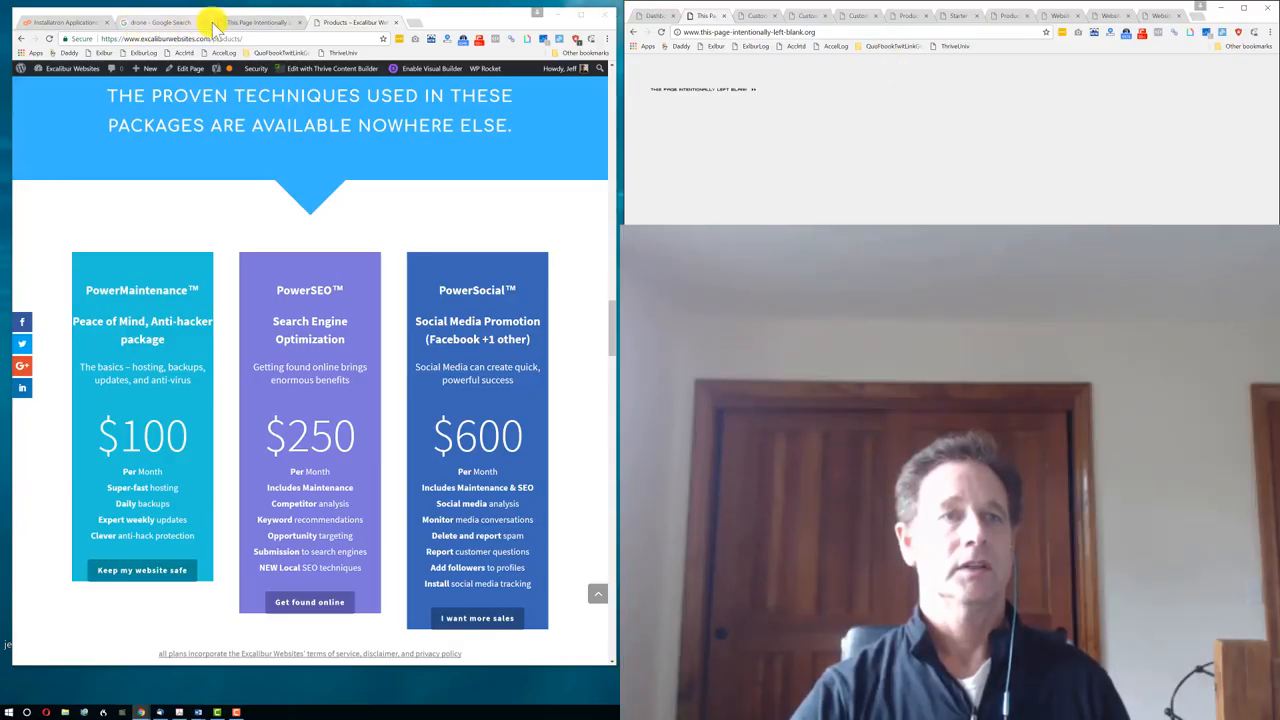
left_click(243, 22)
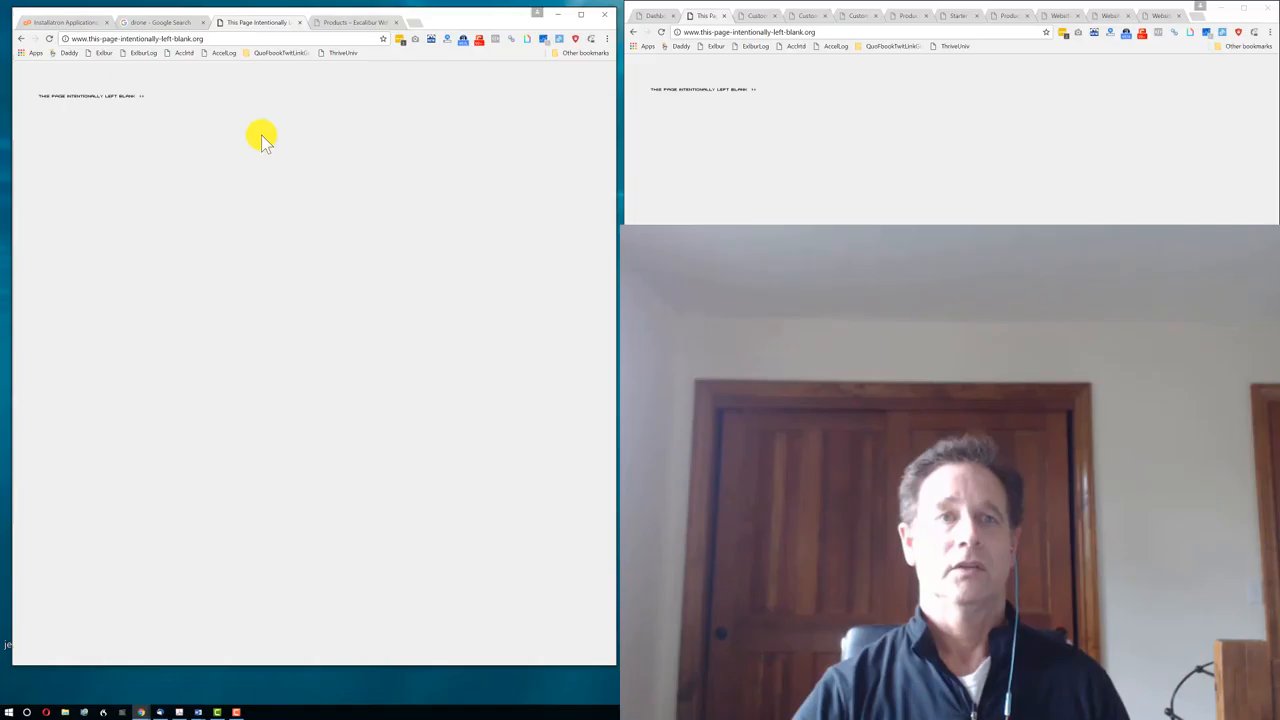
left_click(358, 23)
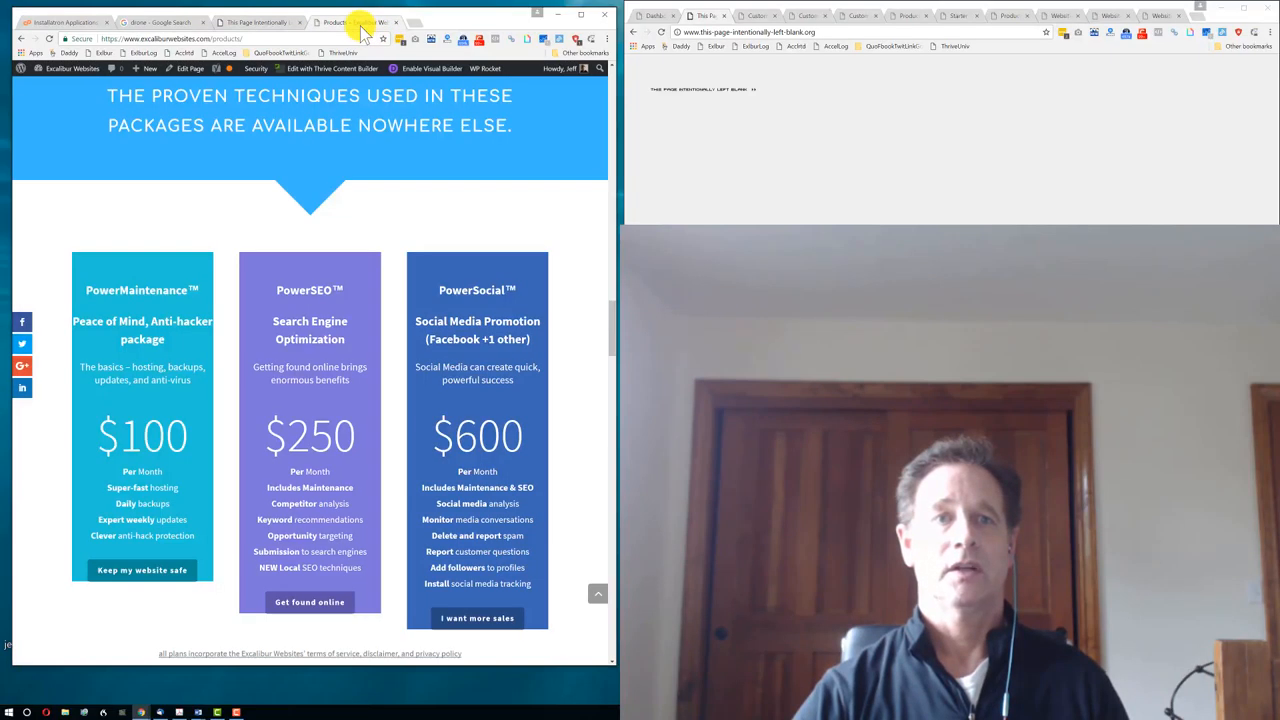
Step through the eBook starter, shop listing, PowerMaintenance, PowerSEO and Power Social Promotion pages
left_click(960, 17)
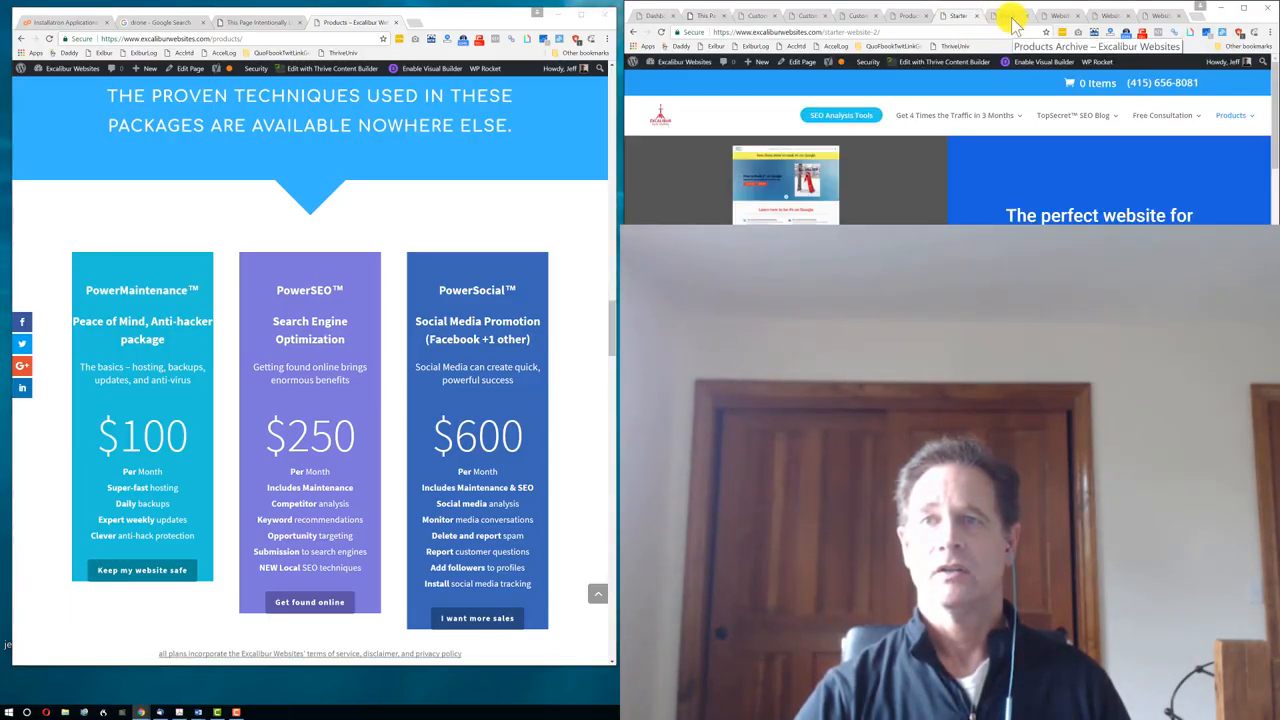
left_click(1012, 17)
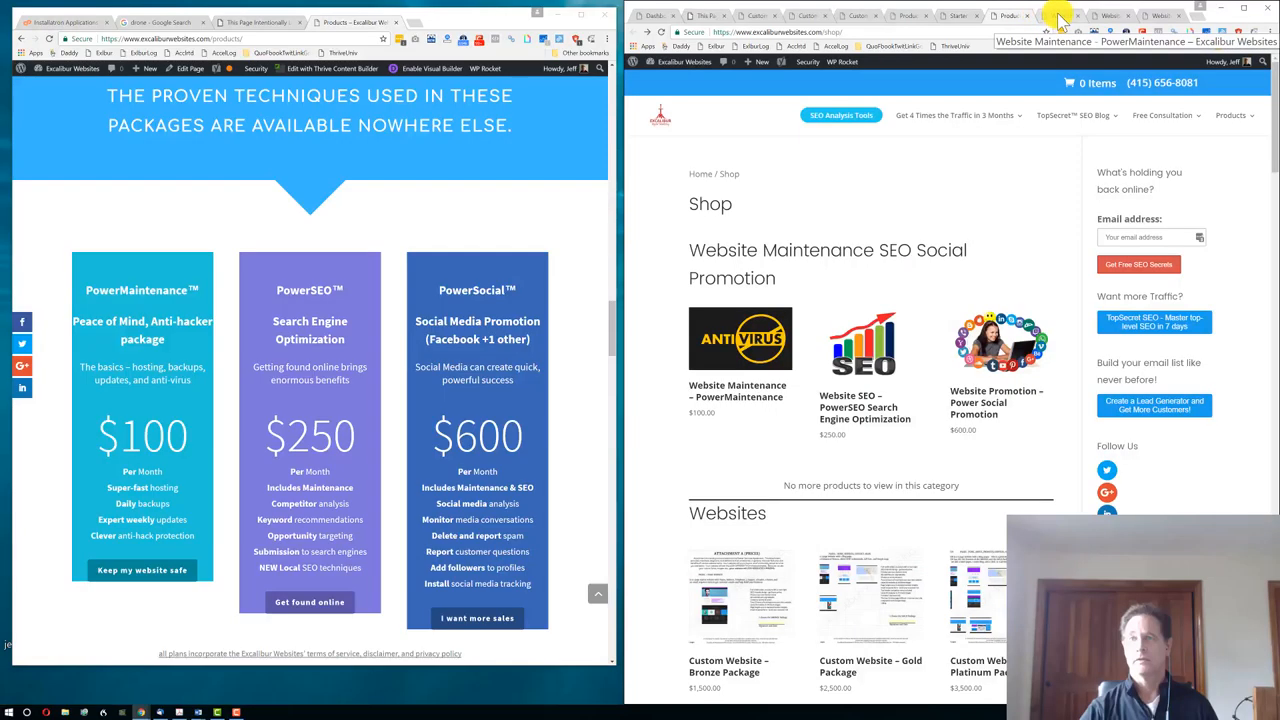
left_click(1060, 18)
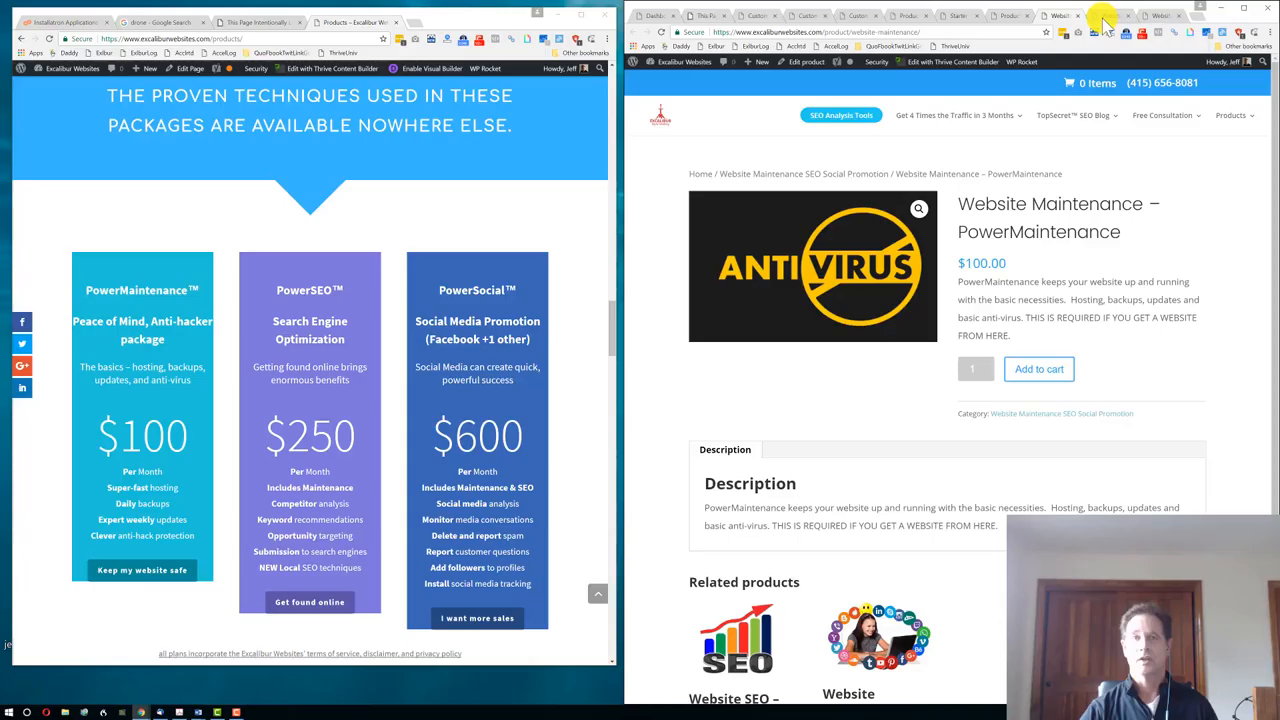
left_click(1105, 18)
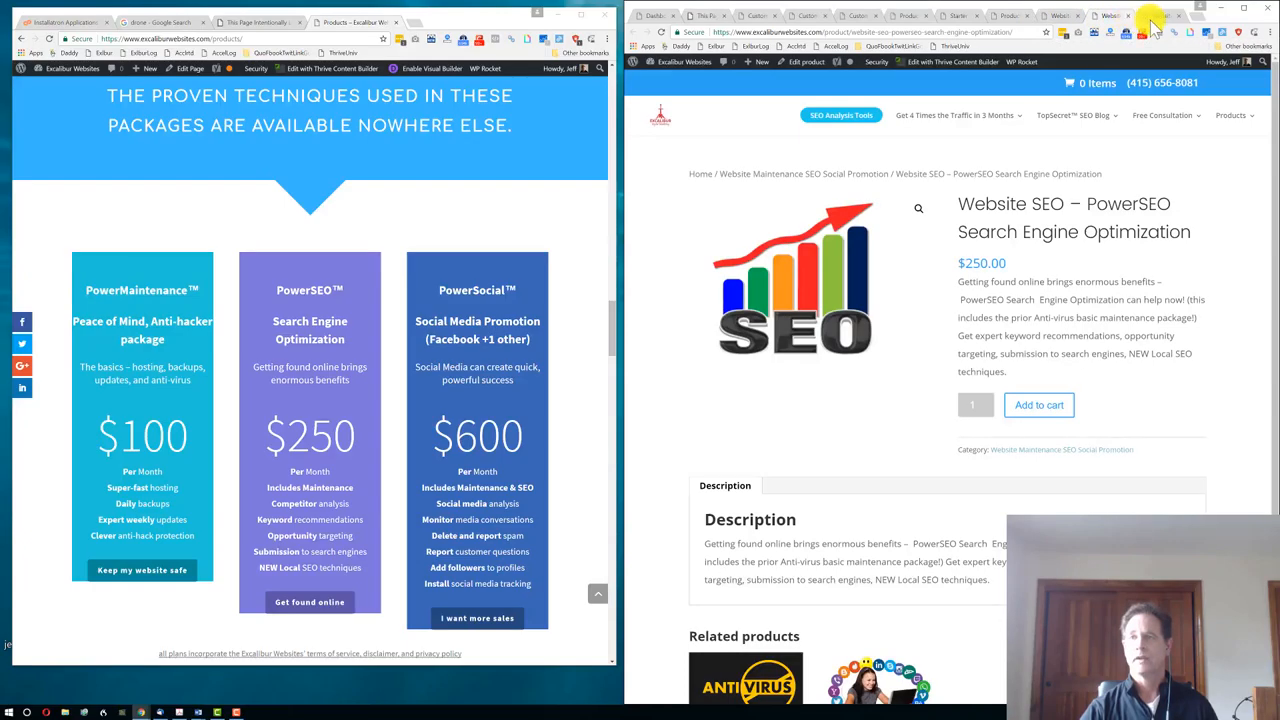
left_click(1158, 18)
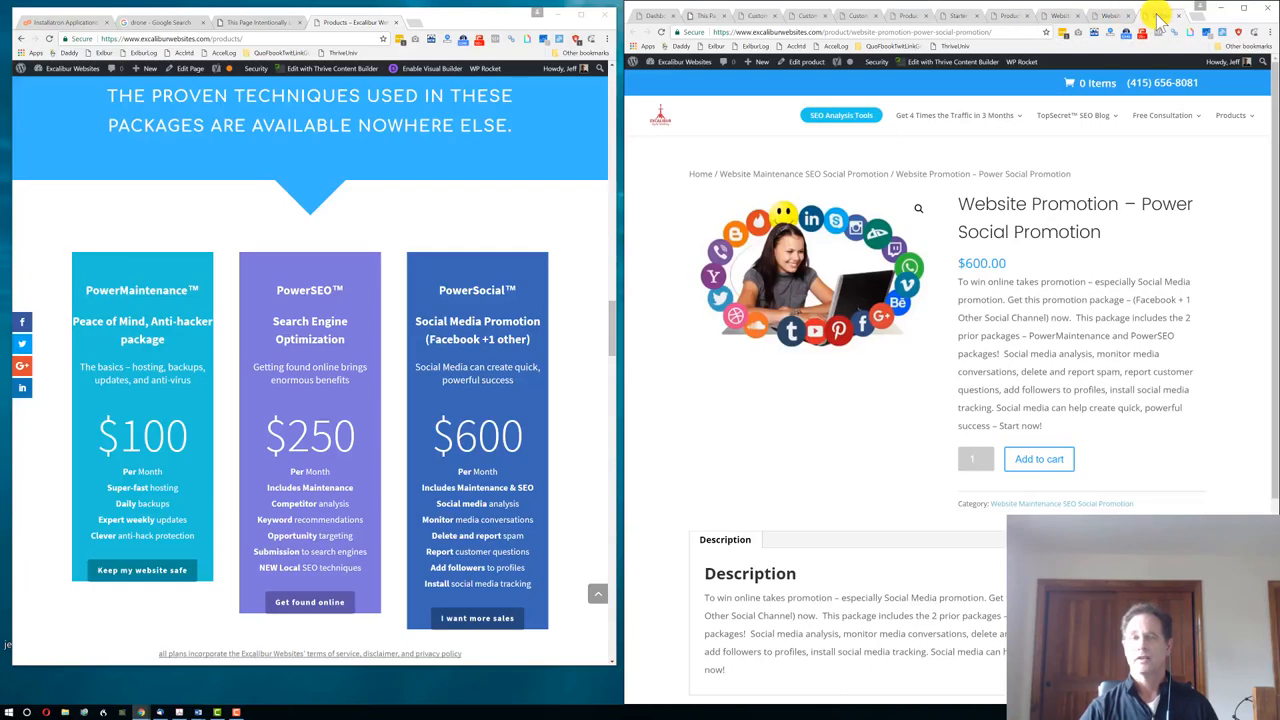